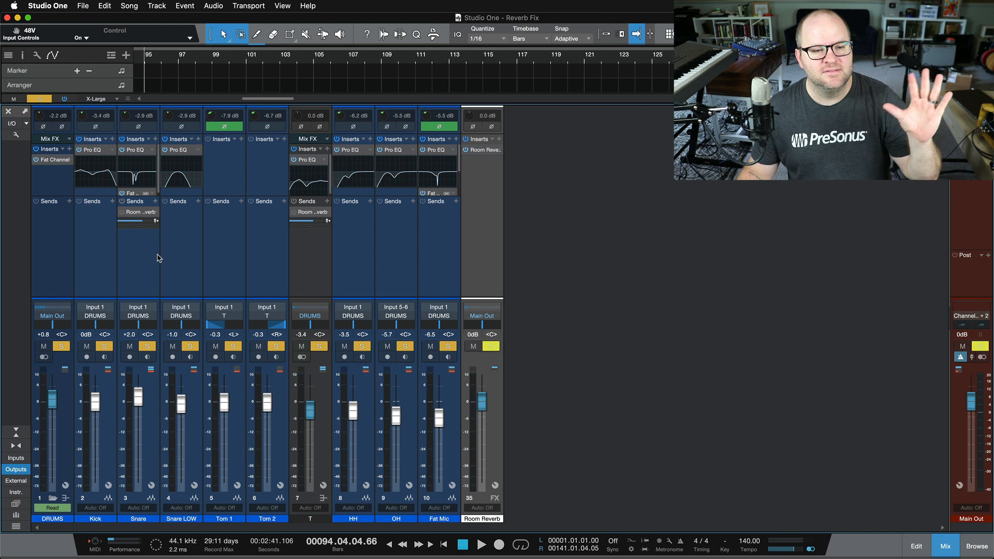
Play back the full drum mix, then audition the Fat Mic channel in solo and clear the solos
{"action": "key", "text": "space"}
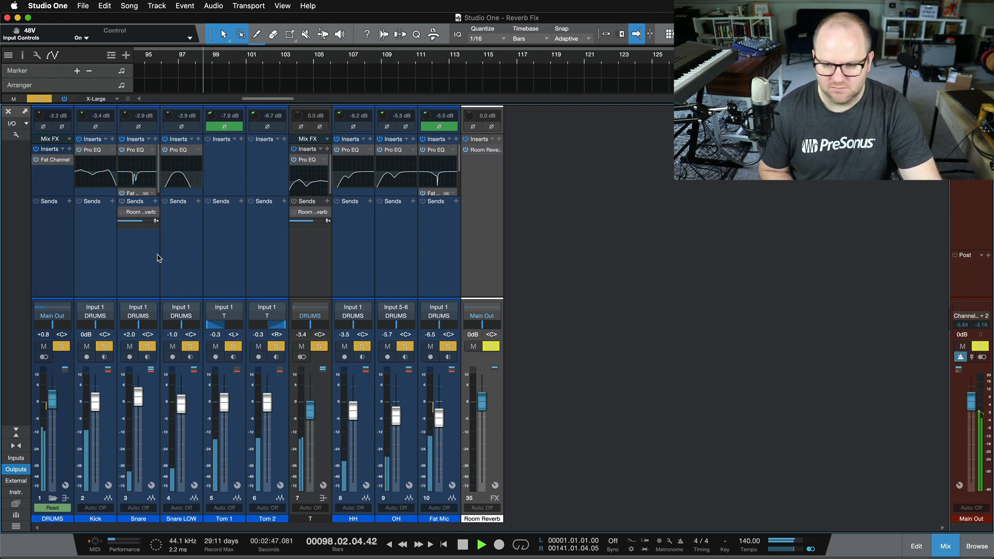
{"action": "key", "text": "space"}
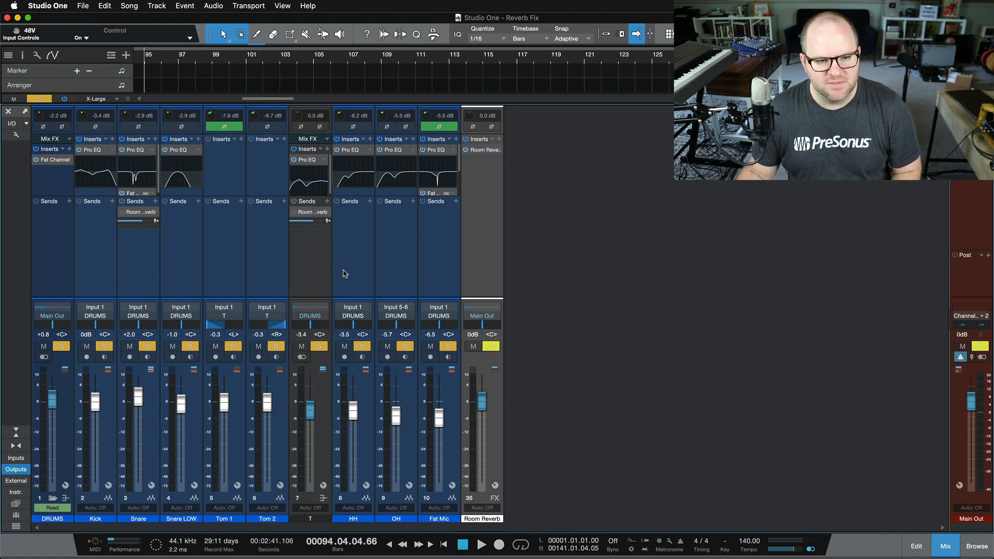
{"action": "left_click", "coordinate": [435, 269]}
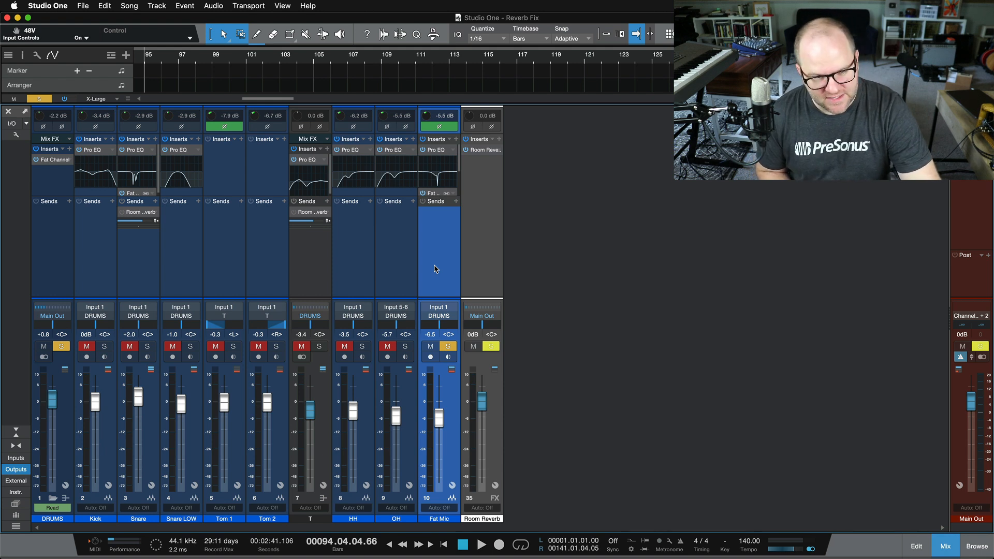
{"action": "key", "text": "space"}
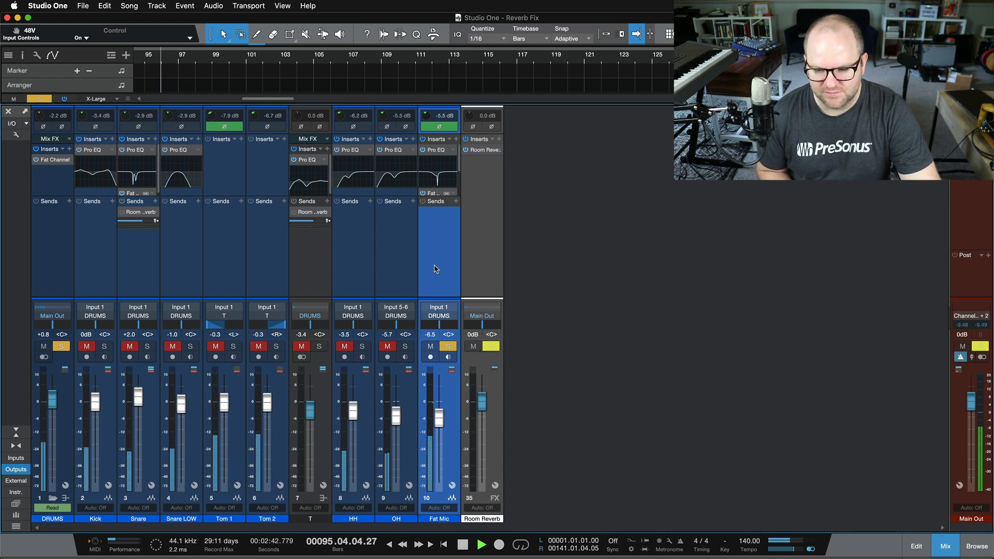
{"action": "key", "text": "space"}
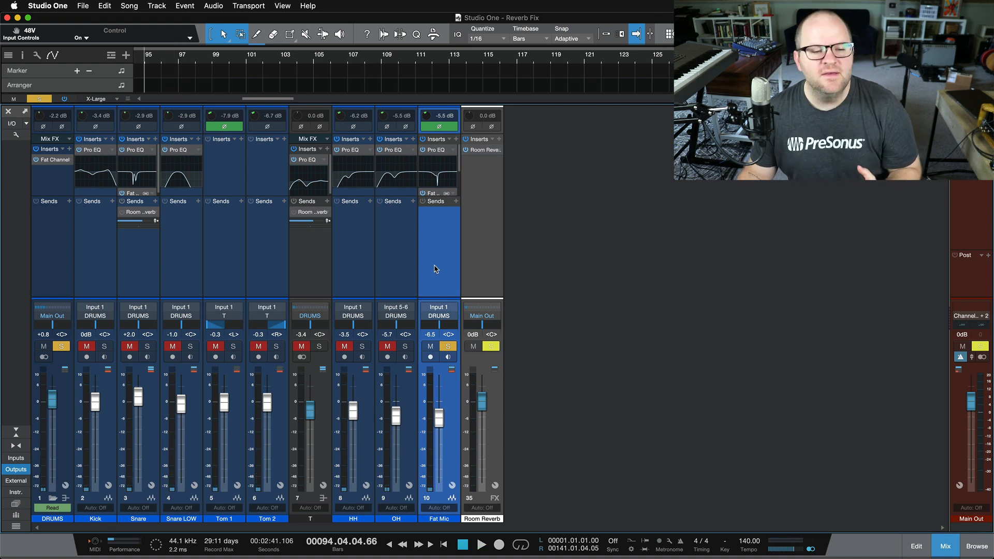
{"action": "key", "text": "shift+s"}
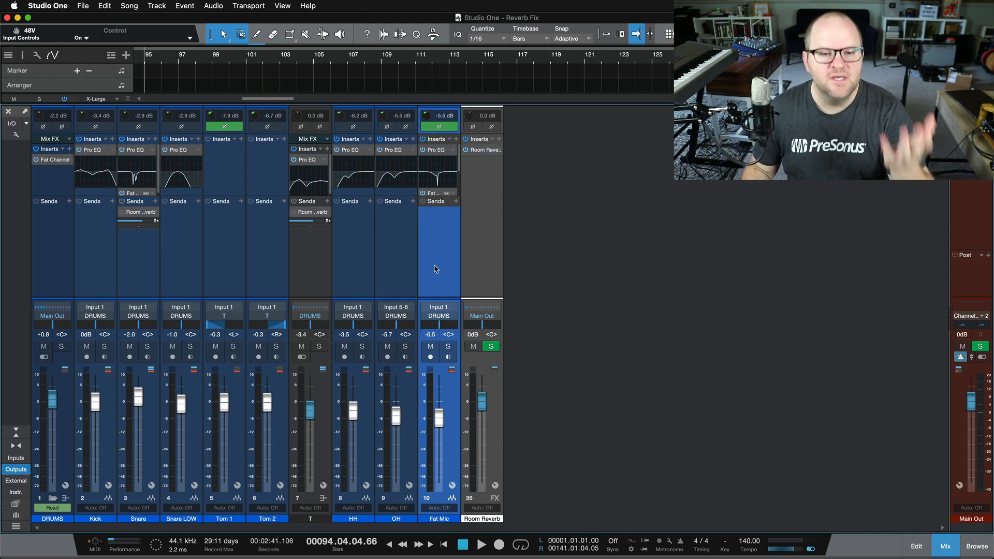
Open the Room Reverb plug-in on the Room Reverb channel to review its settings and close it again
{"action": "left_click", "coordinate": [483, 150]}
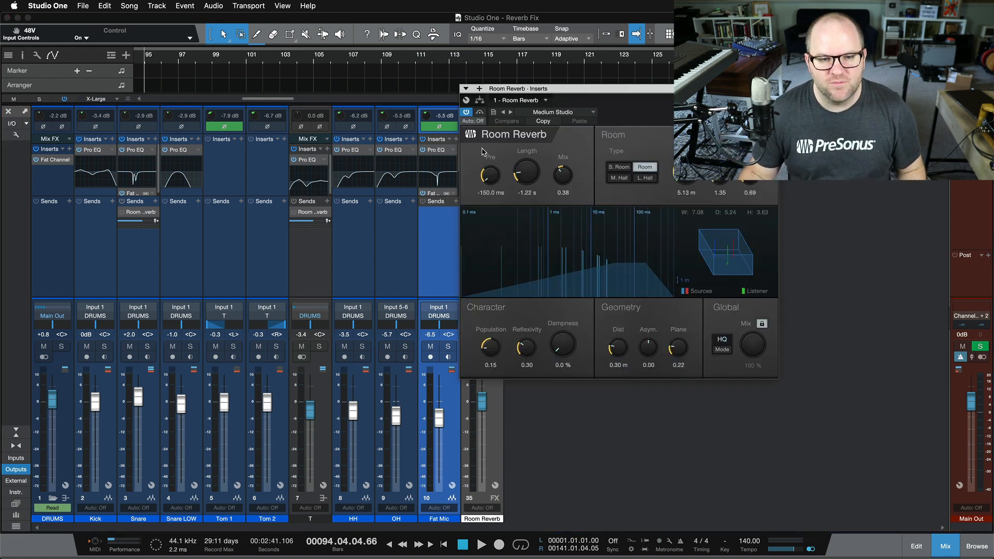
{"action": "left_click_drag", "start_coordinate": [631, 92], "coordinate": [495, 86]}
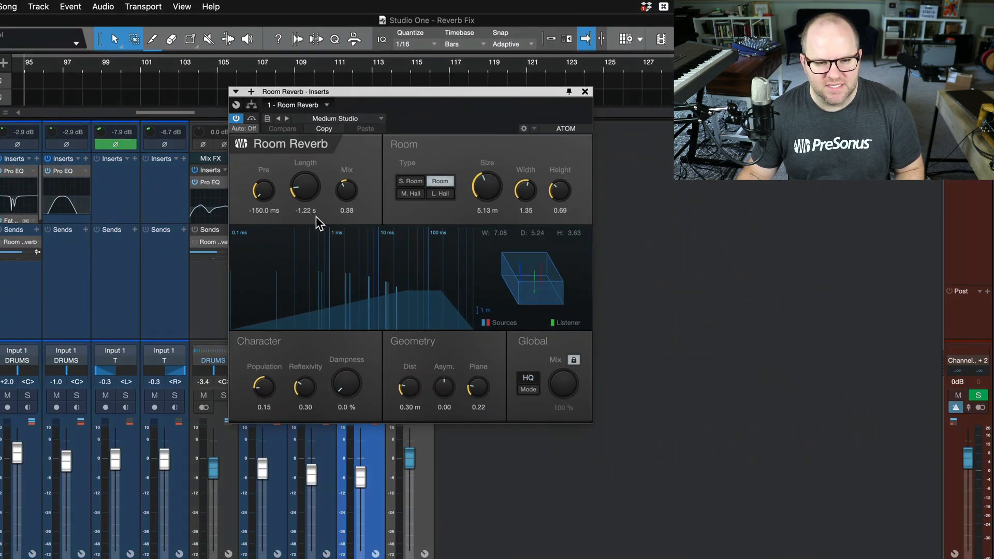
{"action": "left_click", "coordinate": [584, 92]}
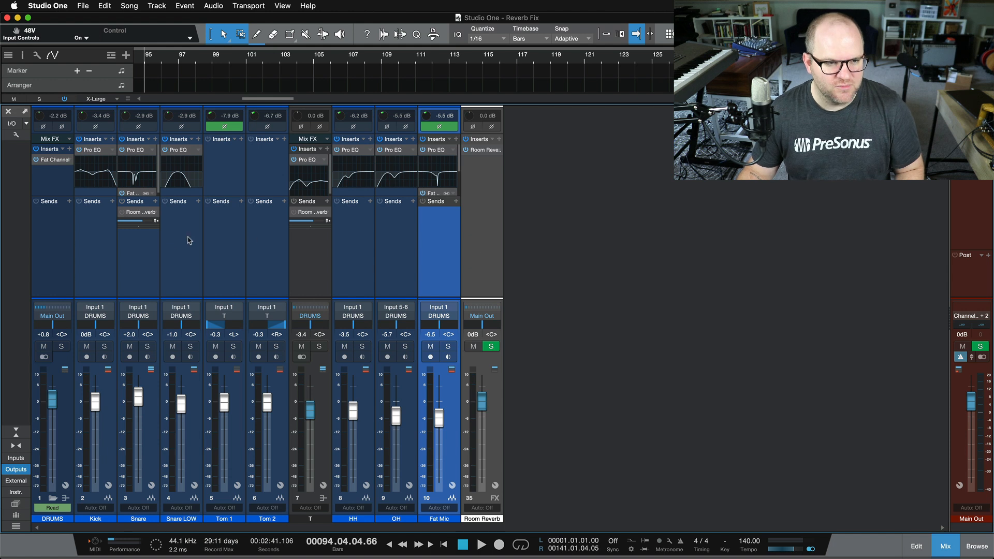
Select the Snare and T channels together and activate their Room Reverb sends while playing the soloed drums
{"action": "left_click", "coordinate": [133, 251]}
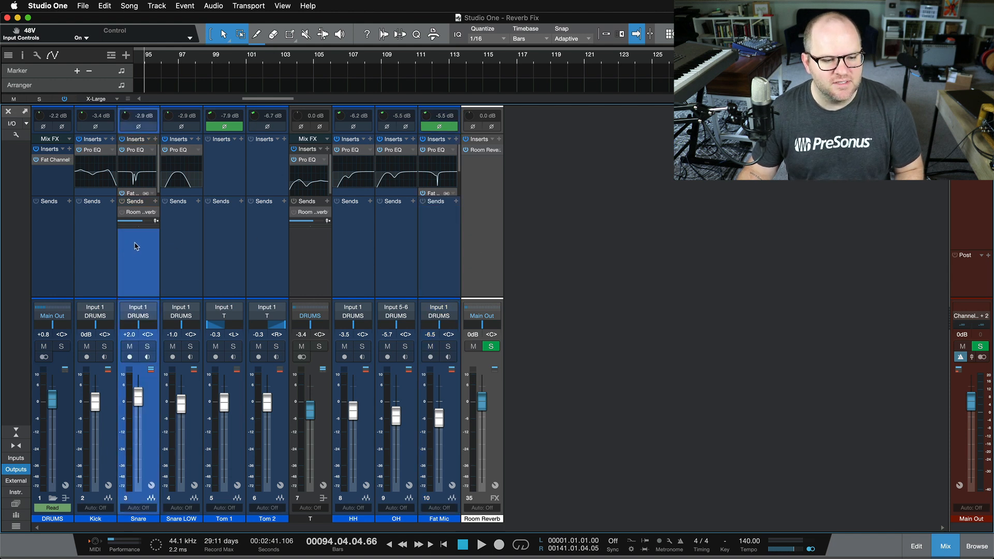
{"action": "left_click", "coordinate": [314, 247]}
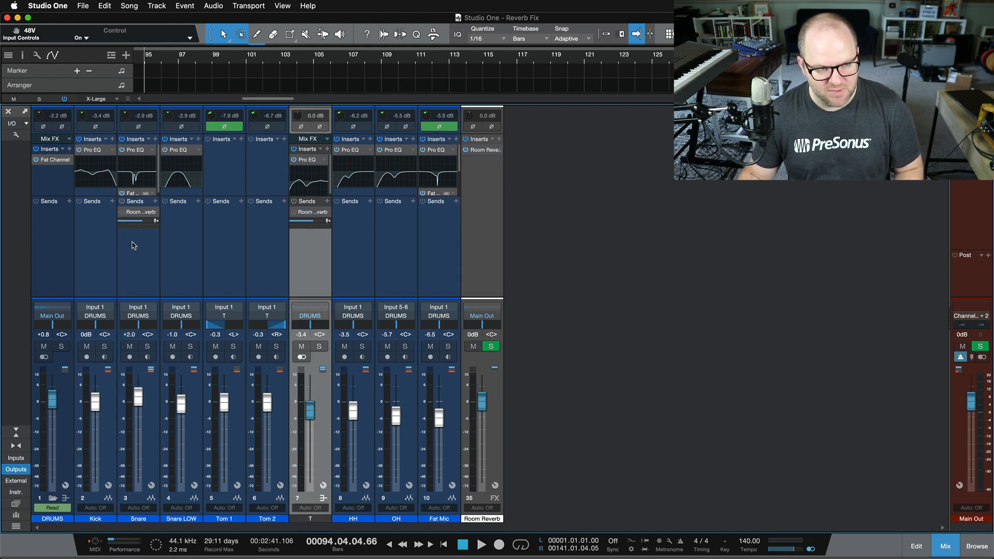
{"action": "left_click", "coordinate": [132, 242]}
{"action": "left_click", "coordinate": [302, 242], "text": "super"}
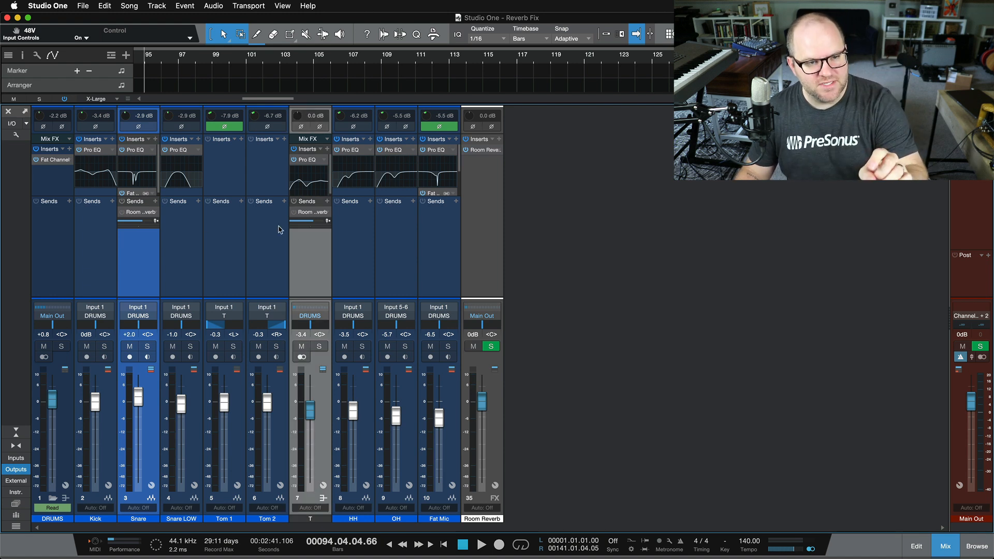
{"action": "mouse_move", "coordinate": [309, 224]}
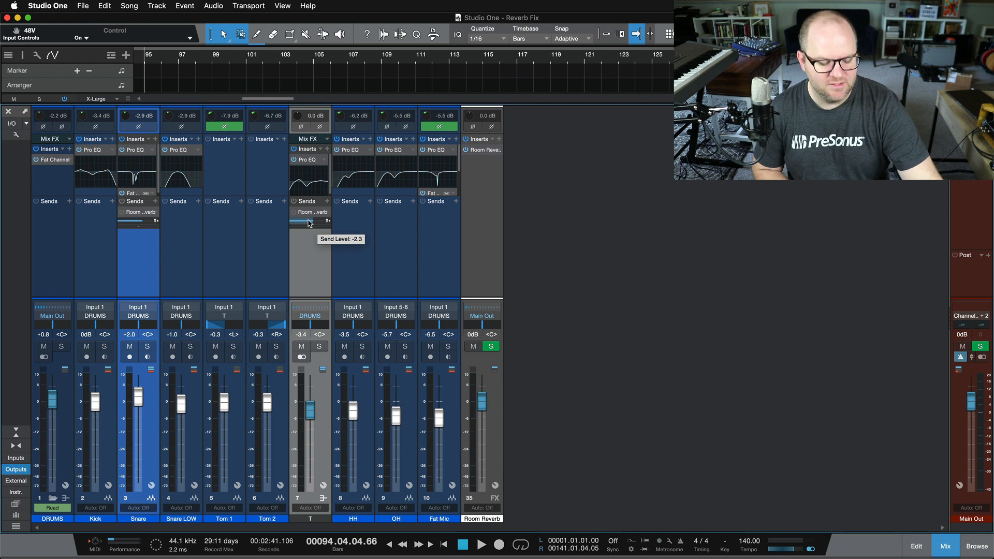
{"action": "key", "text": "space"}
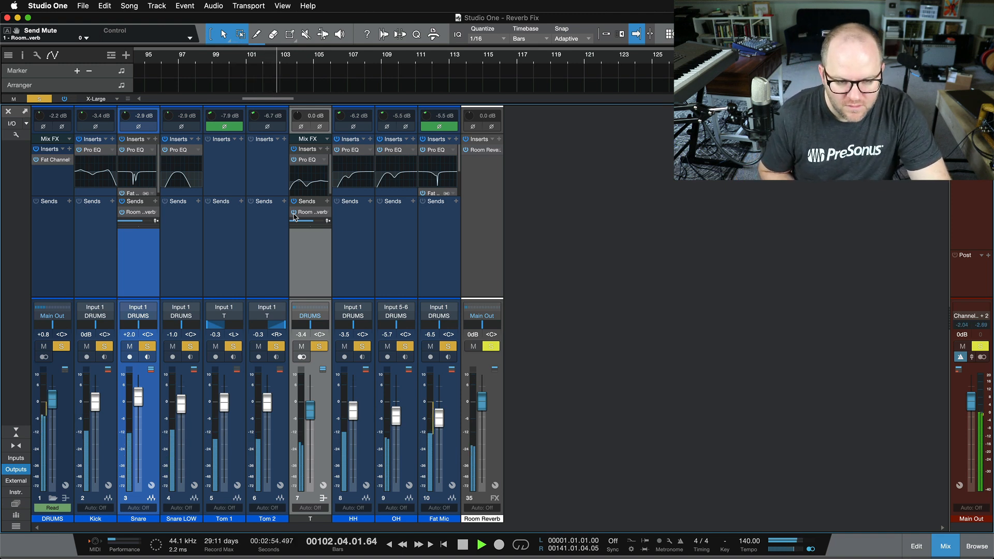
{"action": "key", "text": "space"}
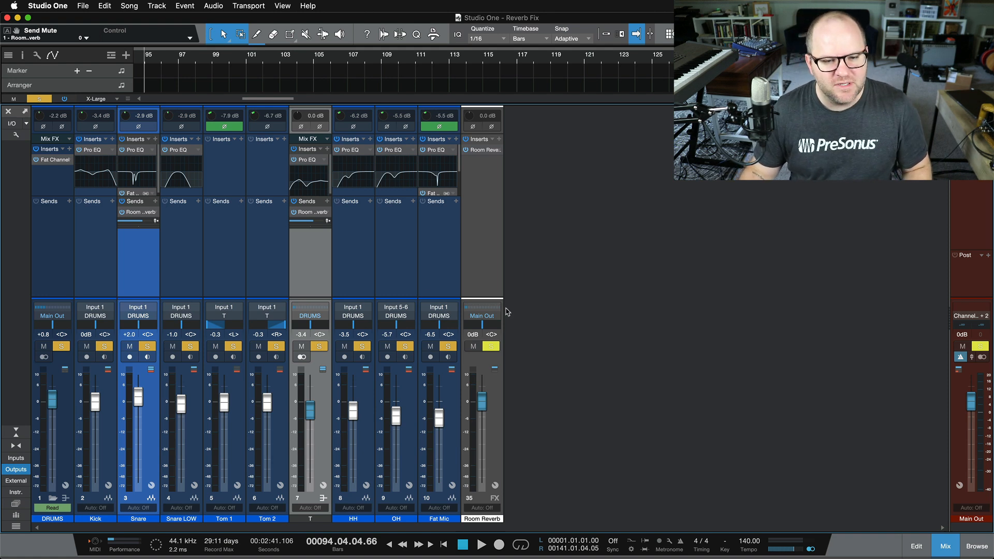
Pull the Room Reverb fader fully down, then raise it to -0.3 dB while playing the soloed drums
{"action": "left_click", "coordinate": [487, 280]}
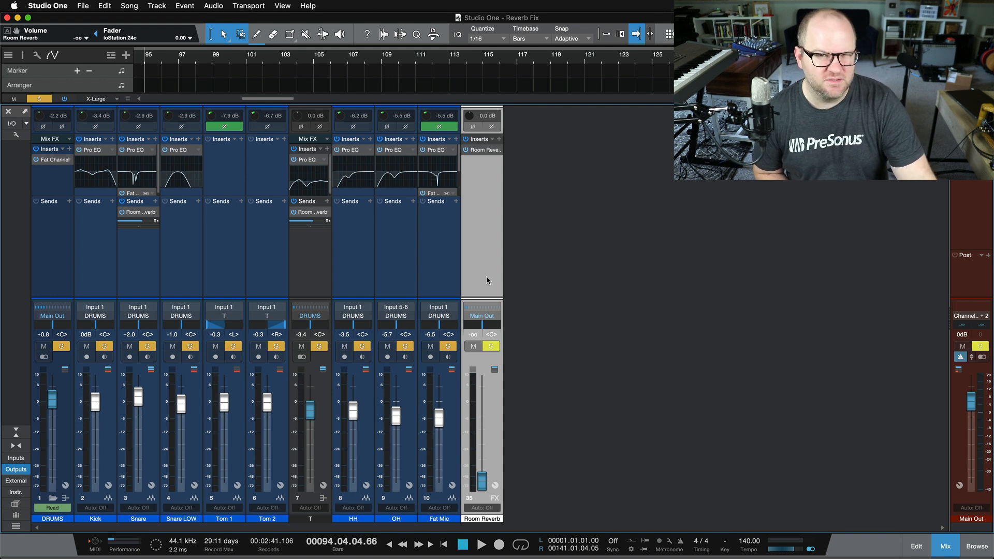
{"action": "key", "text": "space"}
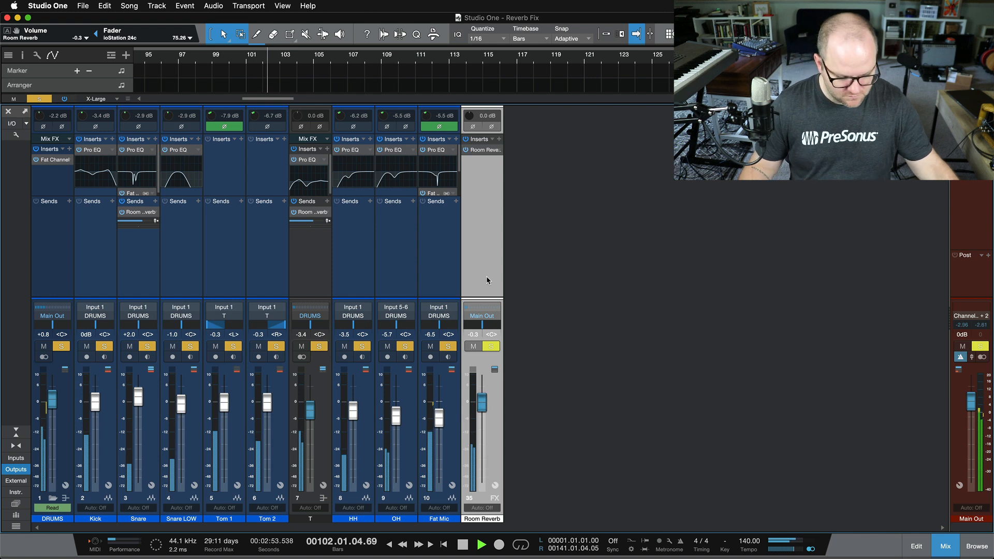
{"action": "key", "text": "space"}
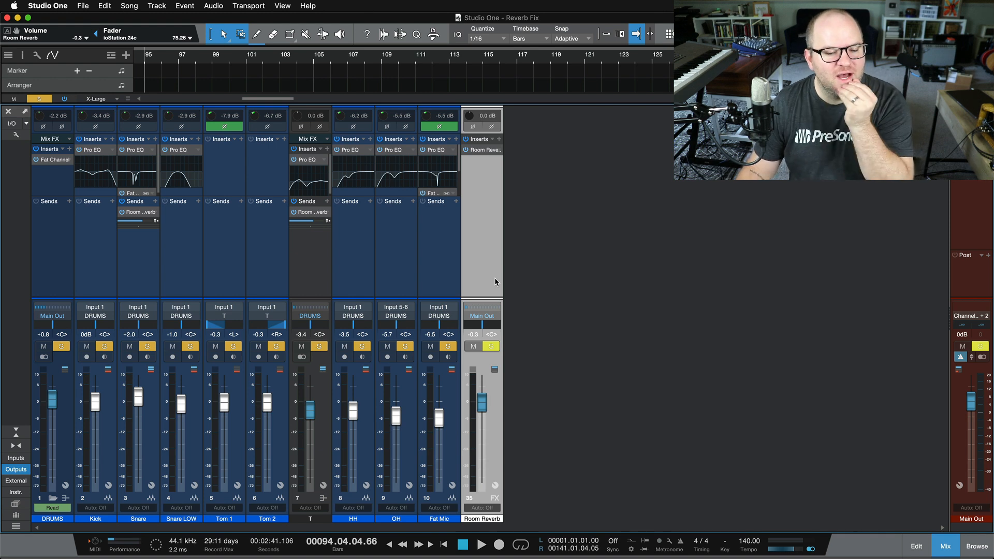
Clear the solos and set the Room Reverb fader to -0.7 dB while playing the full mix
{"action": "key", "text": "shift+s"}
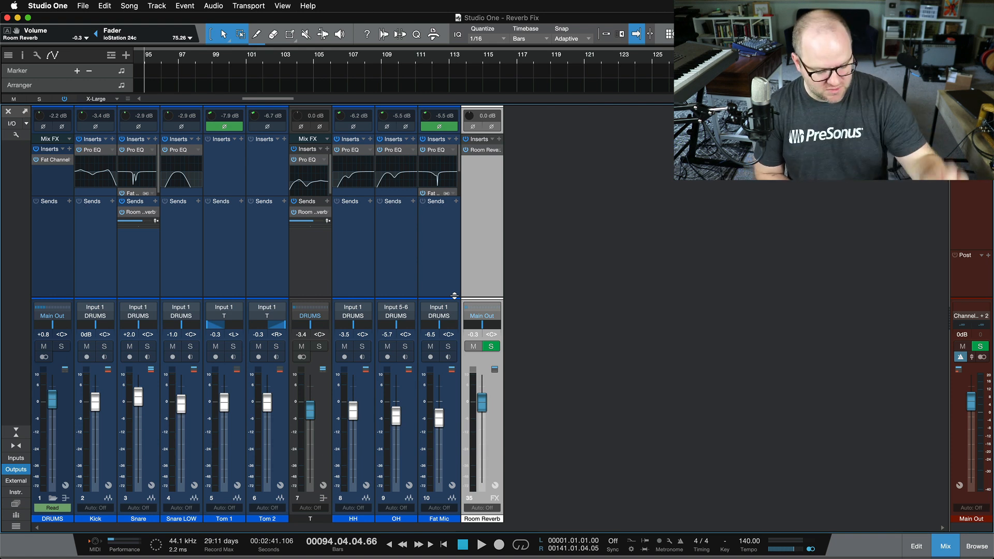
{"action": "key", "text": "space"}
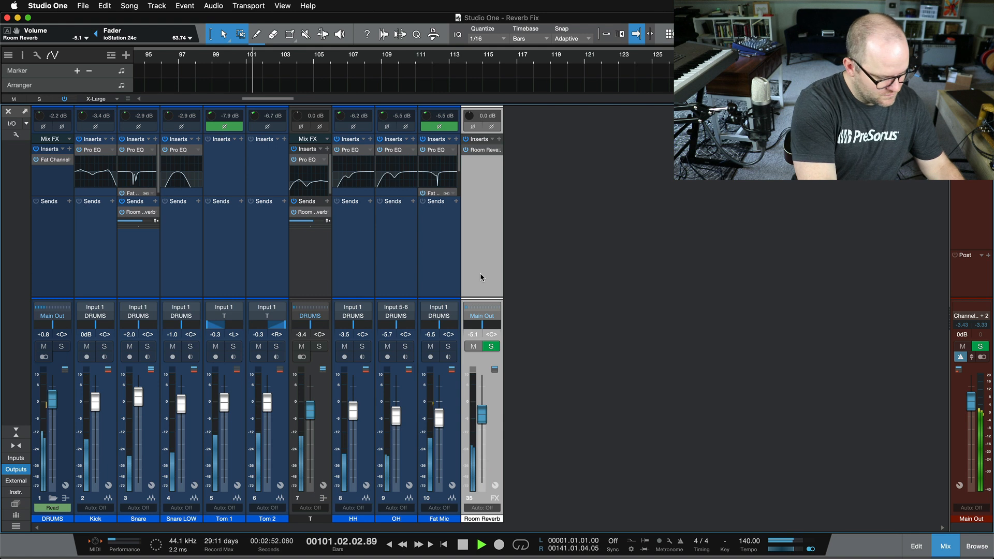
{"action": "key", "text": "space"}
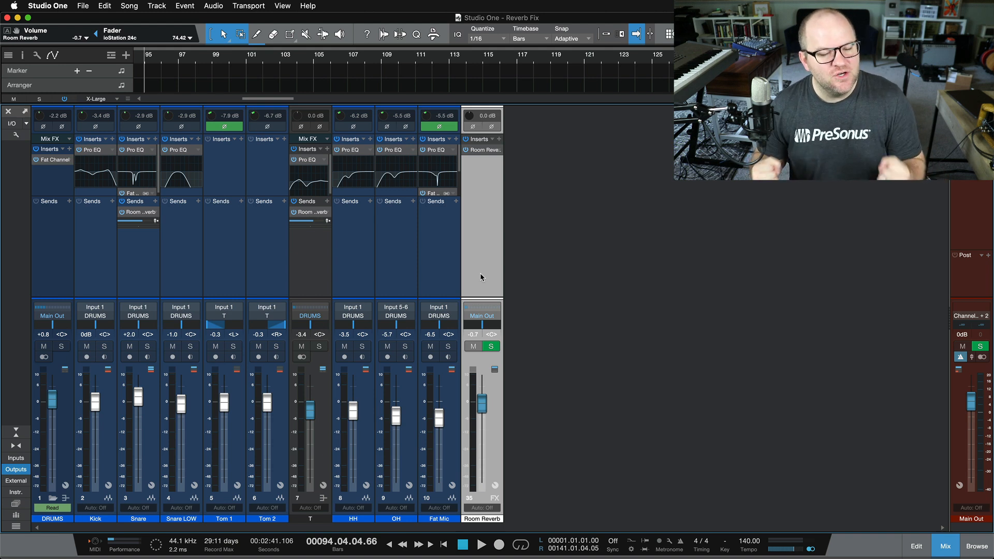
Solo the Room Reverb channel, listen to the reverb return on its own, and unsolo it
{"action": "left_click", "coordinate": [492, 346], "text": "alt"}
{"action": "left_click", "coordinate": [499, 345], "text": "alt"}
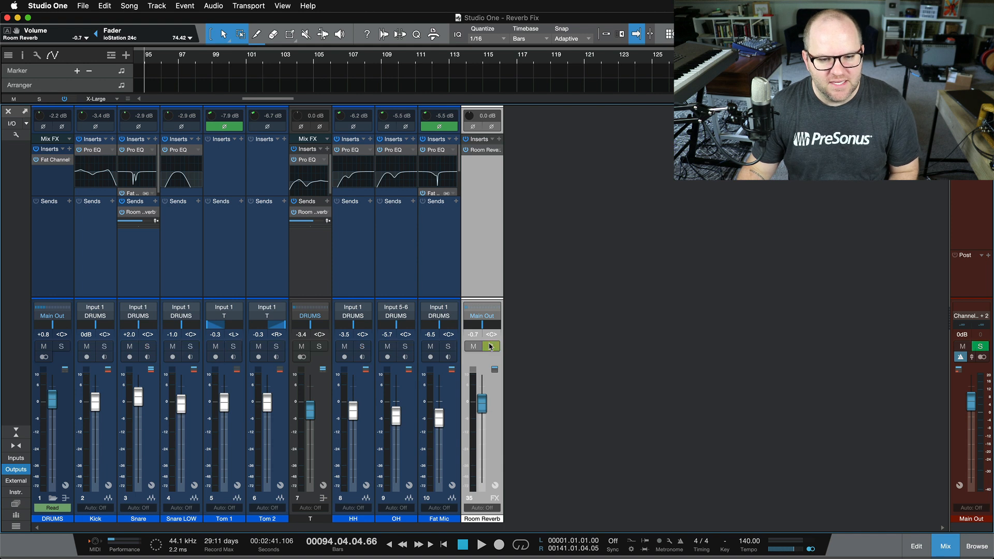
{"action": "left_click", "coordinate": [490, 346]}
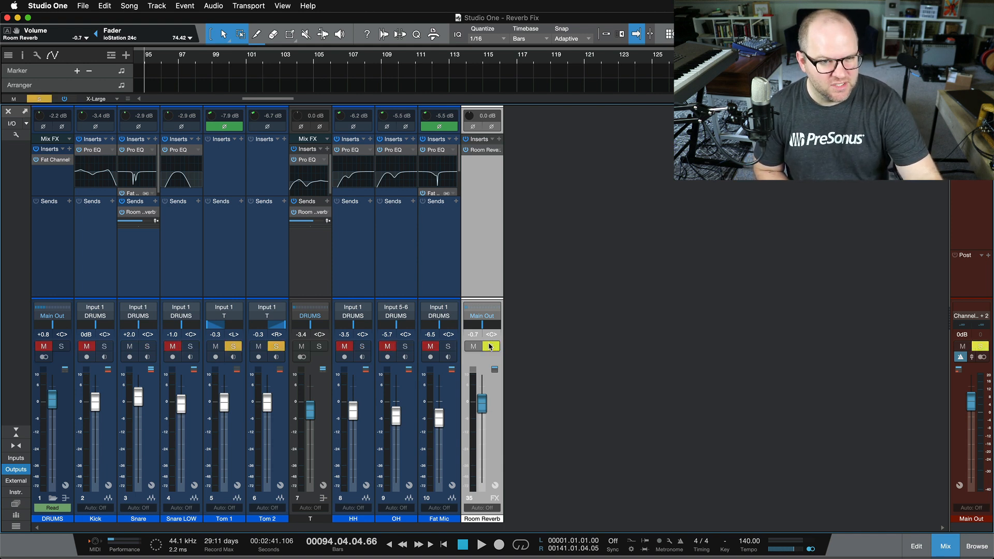
{"action": "key", "text": "space"}
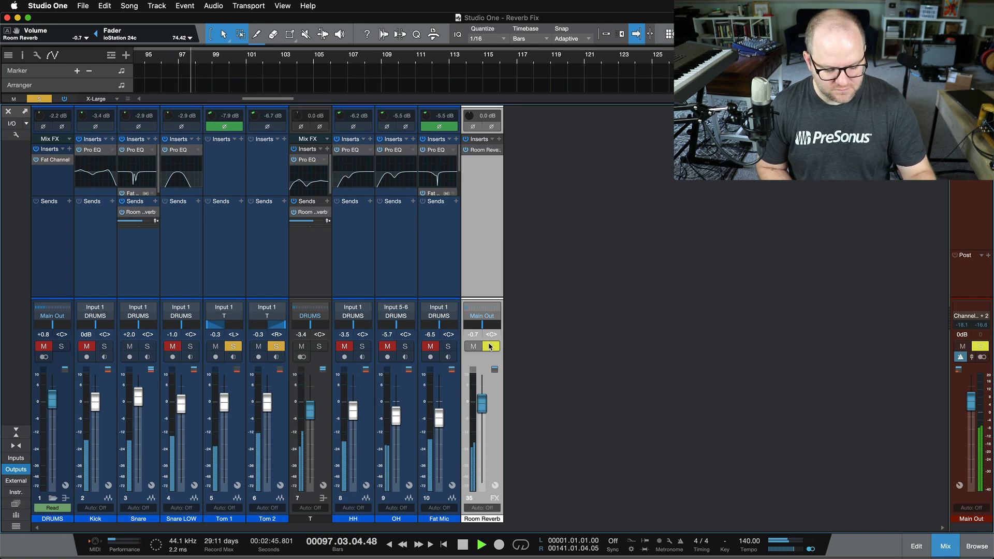
{"action": "key", "text": "space"}
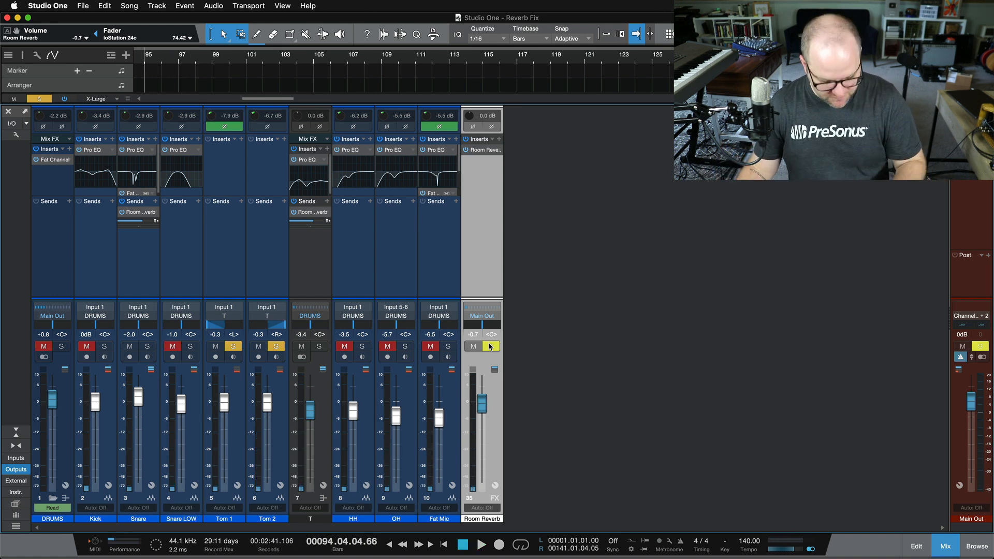
{"action": "left_click", "coordinate": [491, 346]}
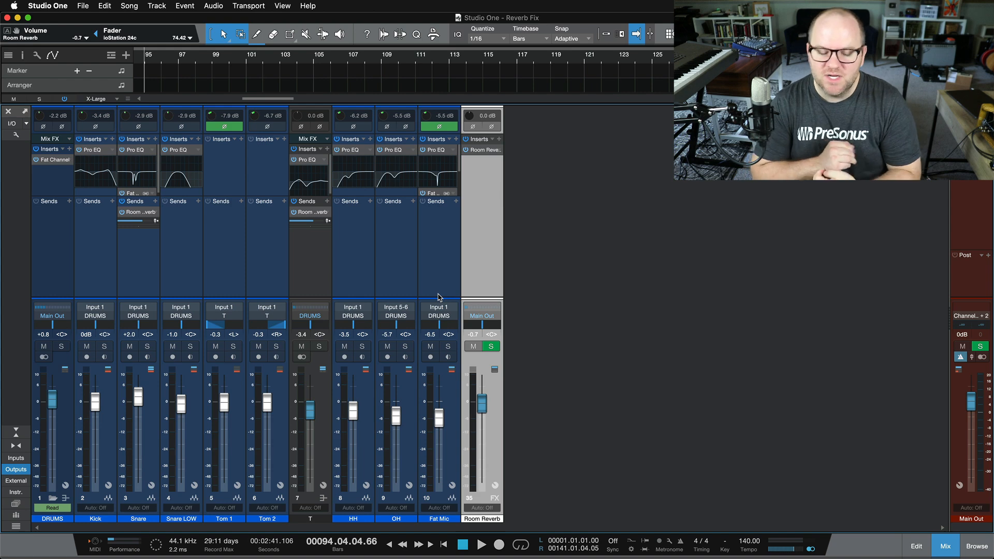
Insert a Pro EQ after the reverb on the Room Reverb channel from the favorite effects
{"action": "key", "text": "F5"}
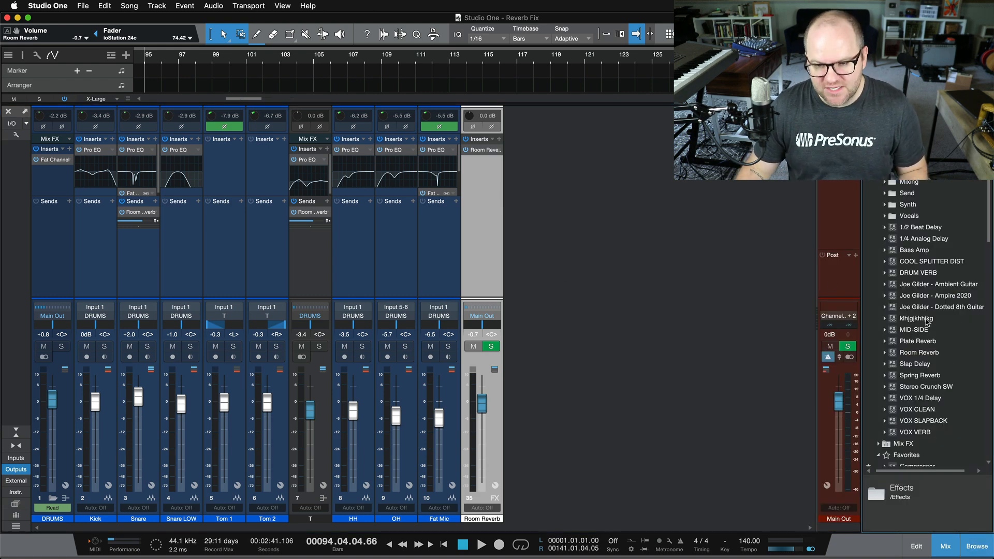
{"action": "scroll", "coordinate": [927, 321], "scroll_direction": "down", "scroll_amount": 6}
{"action": "scroll", "coordinate": [927, 322], "scroll_direction": "down", "scroll_amount": 1}
{"action": "left_click_drag", "start_coordinate": [903, 382], "coordinate": [483, 177]}
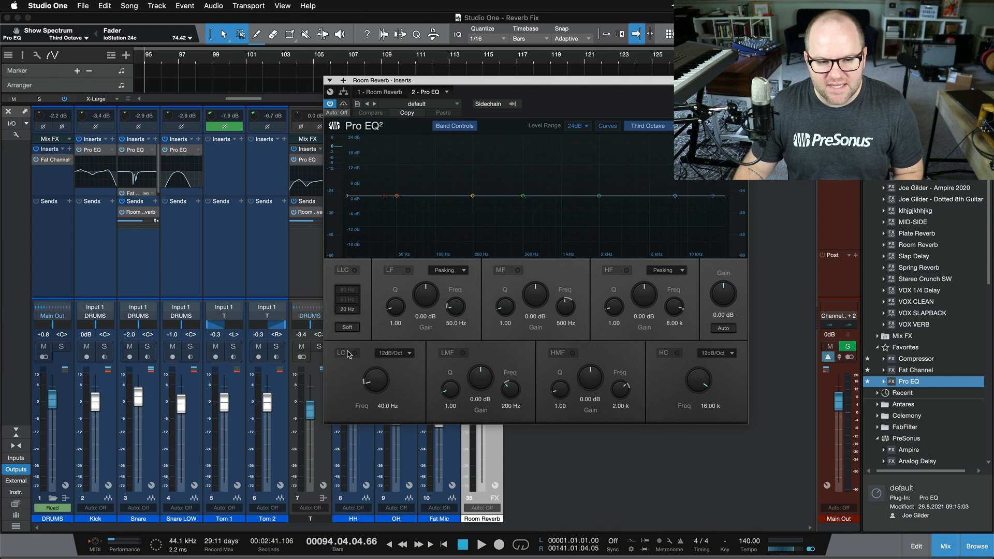
Enable the low cut filter in the Pro EQ and set its frequency to 203 Hz
{"action": "left_click", "coordinate": [349, 354]}
{"action": "left_click_drag", "start_coordinate": [371, 379], "coordinate": [371, 350]}
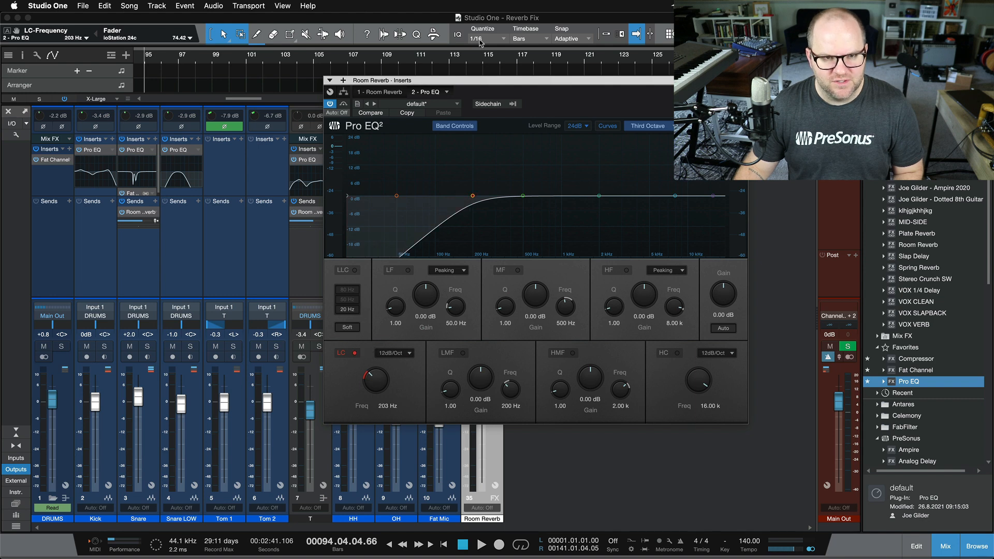
{"action": "left_click_drag", "start_coordinate": [473, 83], "coordinate": [104, 61]}
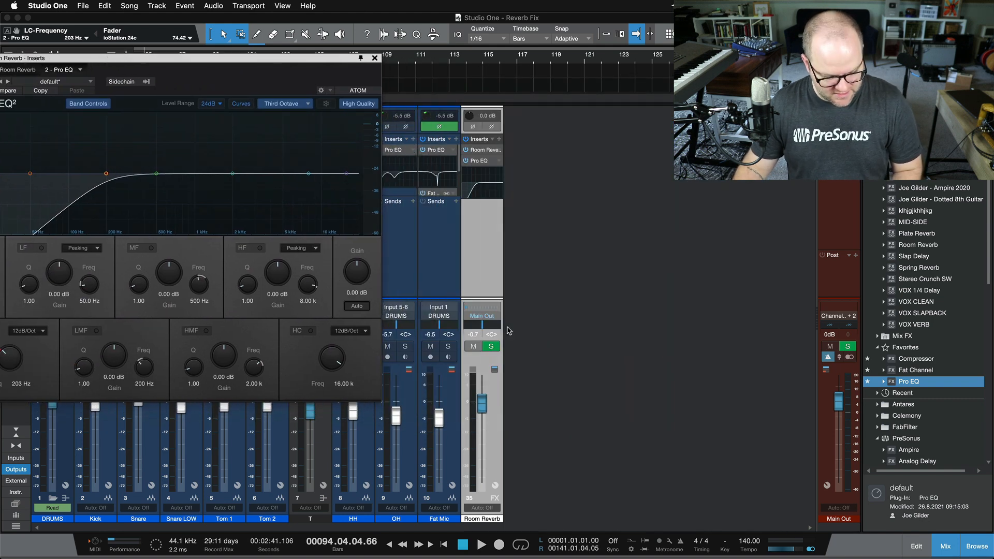
Play the song and solo the Room Reverb channel to audition the filtered reverb against the Pro EQ spectrum
{"action": "key", "text": "space"}
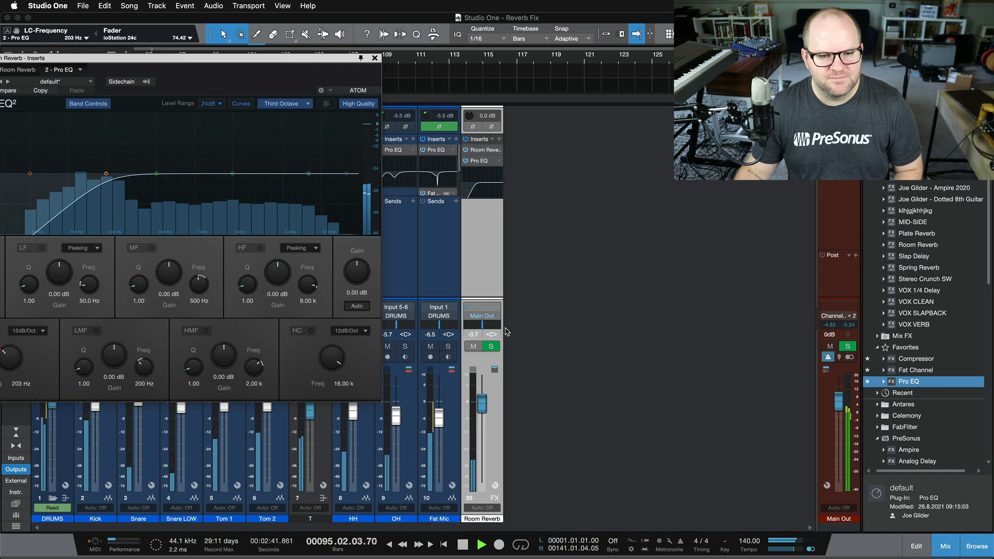
{"action": "left_click", "coordinate": [492, 347]}
{"action": "left_click_drag", "start_coordinate": [186, 61], "coordinate": [448, 64]}
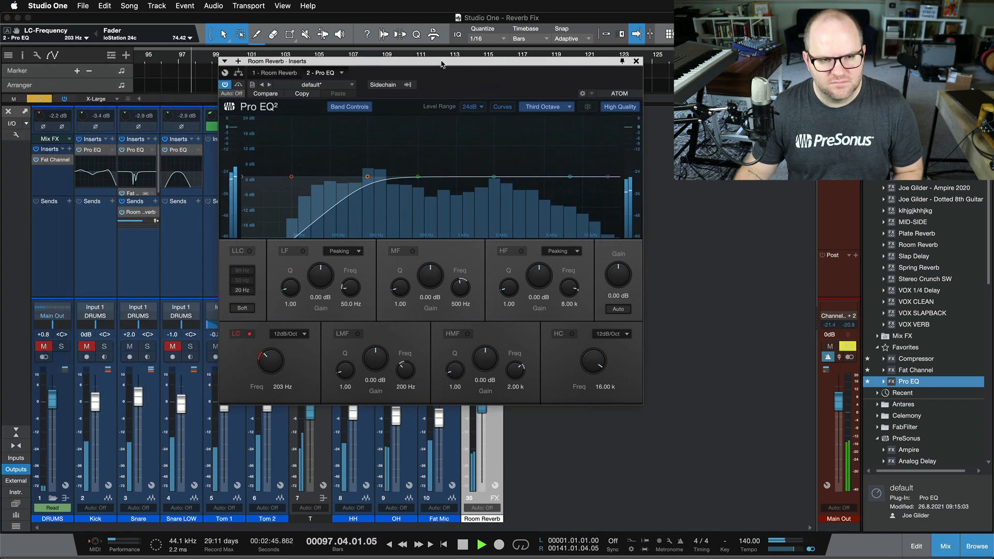
{"action": "key", "text": "space"}
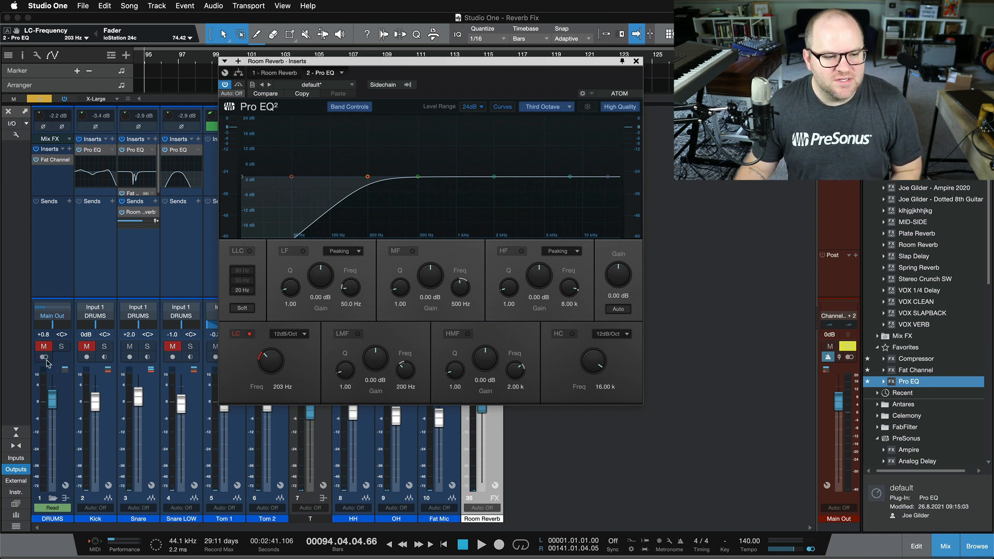
Solo the DRUMS folder channel and set the reverb's low cut frequency to 189 Hz
{"action": "left_click", "coordinate": [61, 346]}
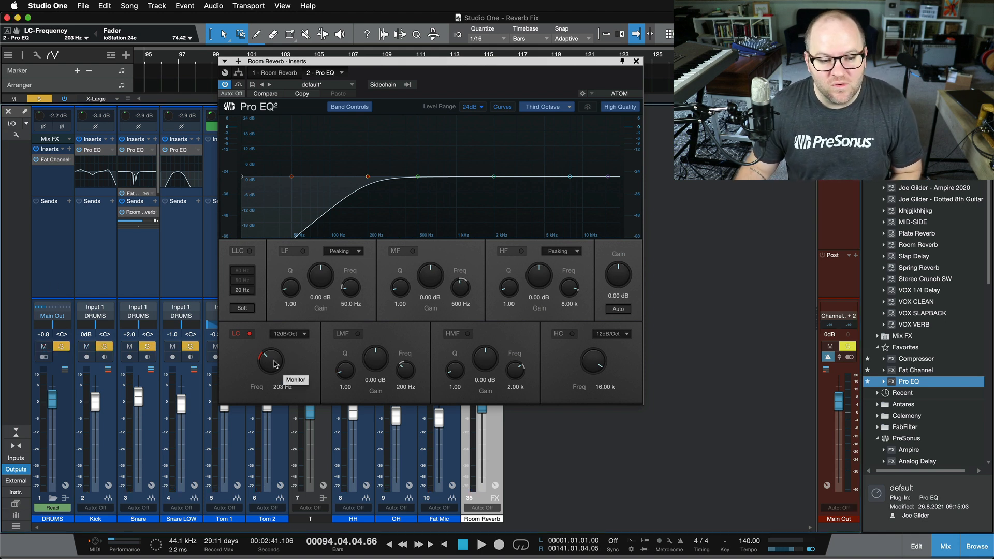
{"action": "mouse_move", "coordinate": [275, 364]}
{"action": "left_mouse_down"}
{"action": "mouse_move", "coordinate": [276, 350]}
{"action": "mouse_move", "coordinate": [276, 365]}
{"action": "left_mouse_up"}
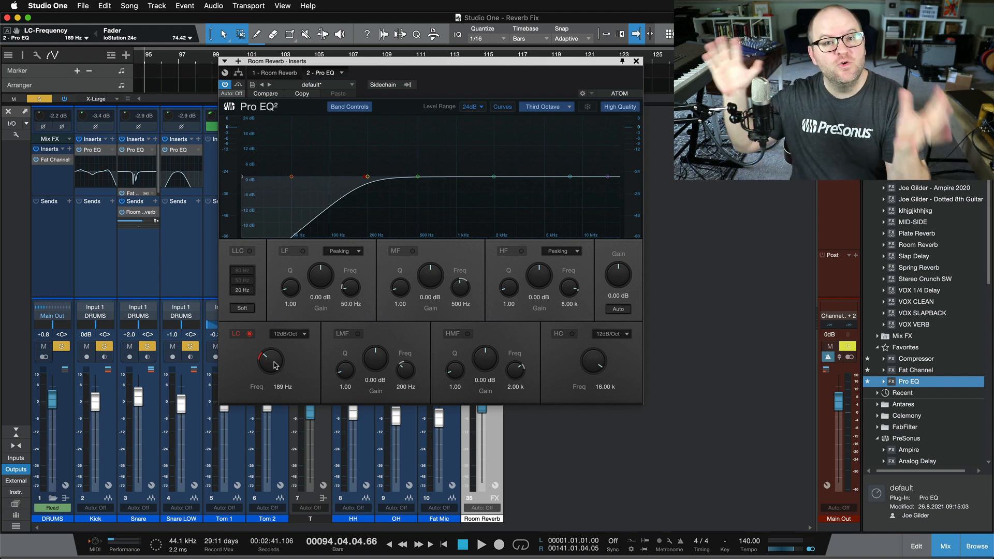
Play the song and raise the Pro EQ's low cut frequency to 533 Hz on the Room Reverb channel
{"action": "key", "text": "space"}
{"action": "left_click_drag", "start_coordinate": [274, 366], "coordinate": [247, 309]}
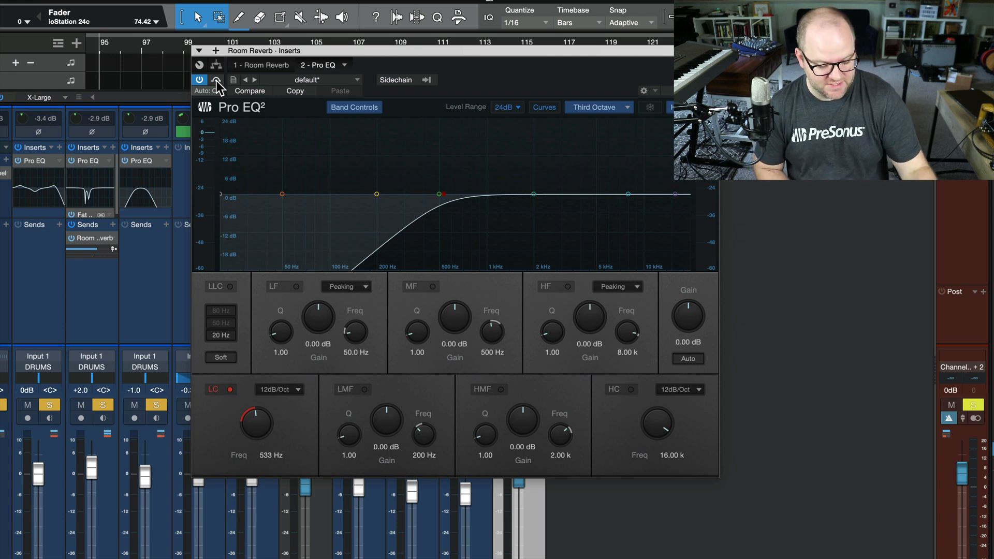
Play the soloed drums while bypassing and re-enabling the Pro EQ to compare the reverb, and close the effect window
{"action": "key", "text": "space"}
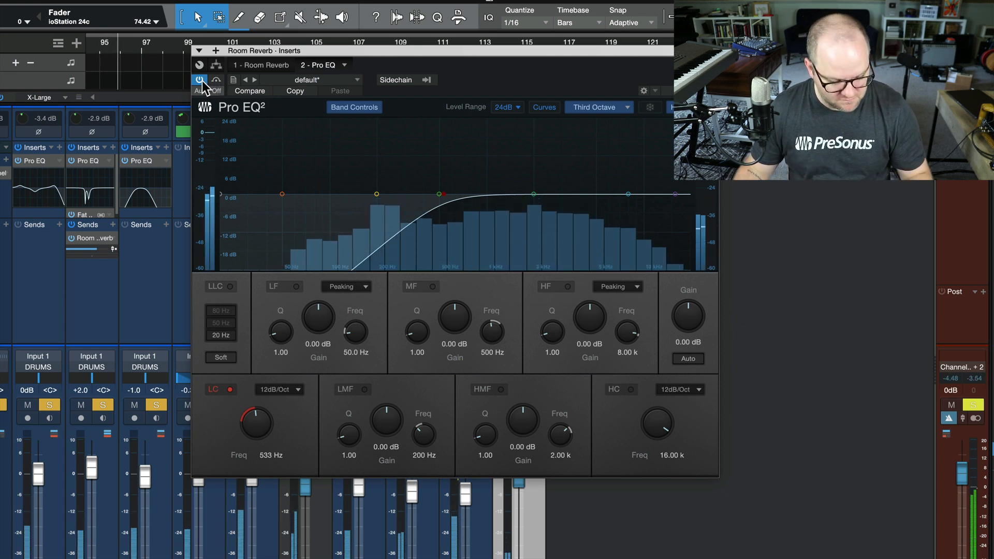
{"action": "left_click", "coordinate": [202, 79]}
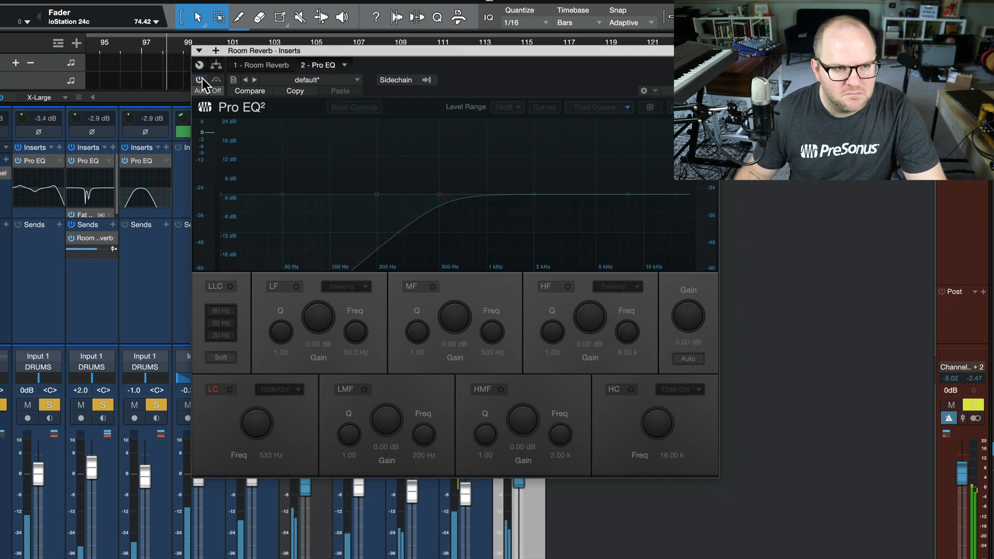
{"action": "left_click", "coordinate": [202, 79]}
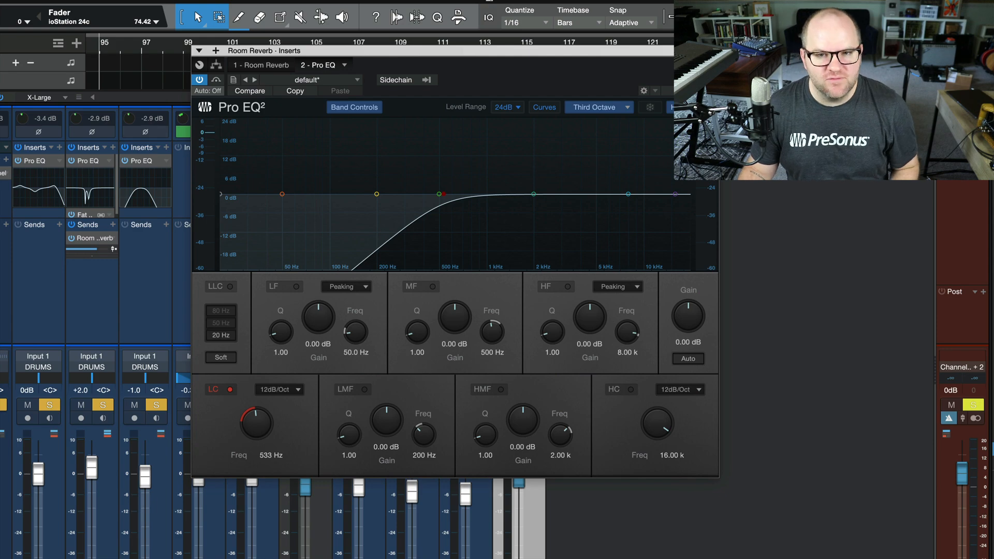
{"action": "left_click", "coordinate": [712, 51]}
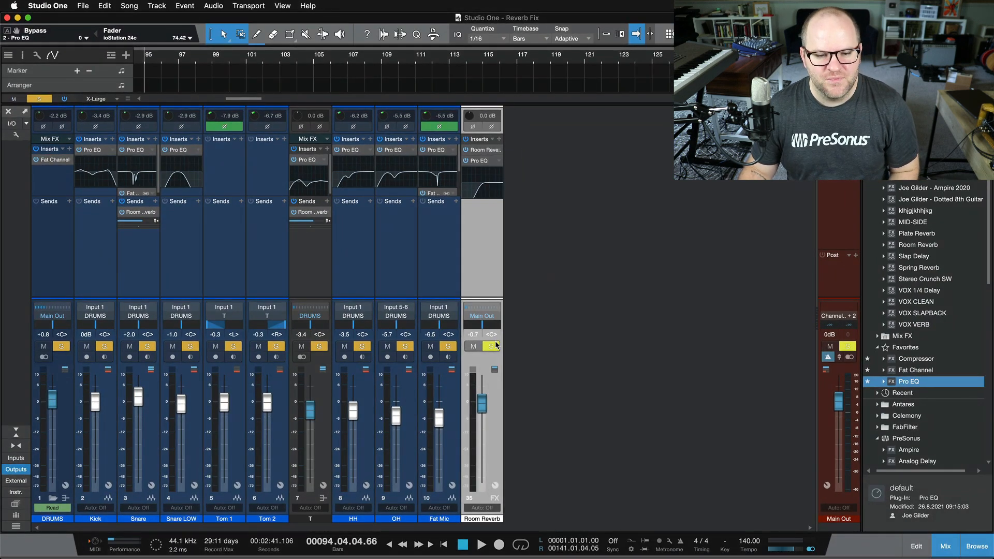
Solo only the Room Reverb channel, audition its filtered reverb during playback, and clear all solos in the mix
{"action": "left_click", "coordinate": [495, 346]}
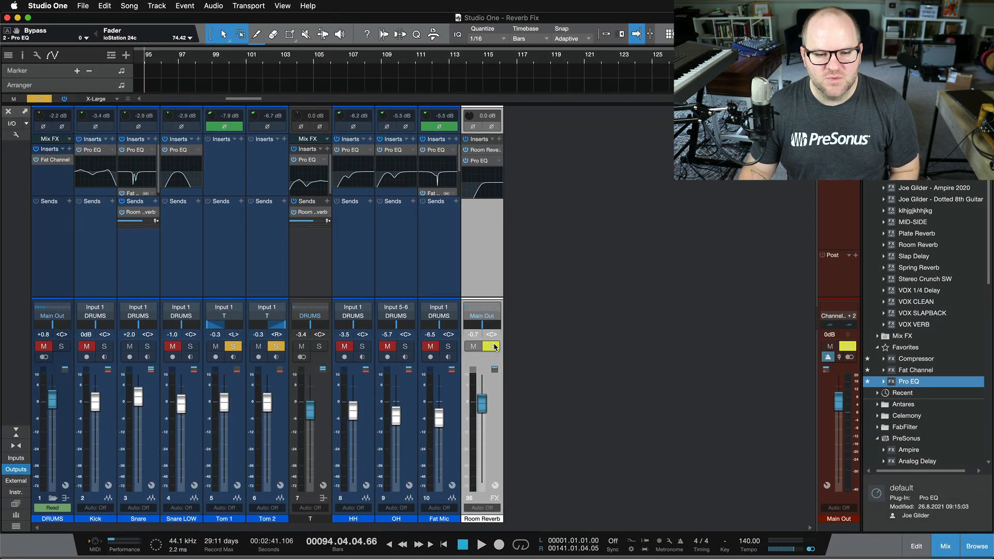
{"action": "key", "text": "space"}
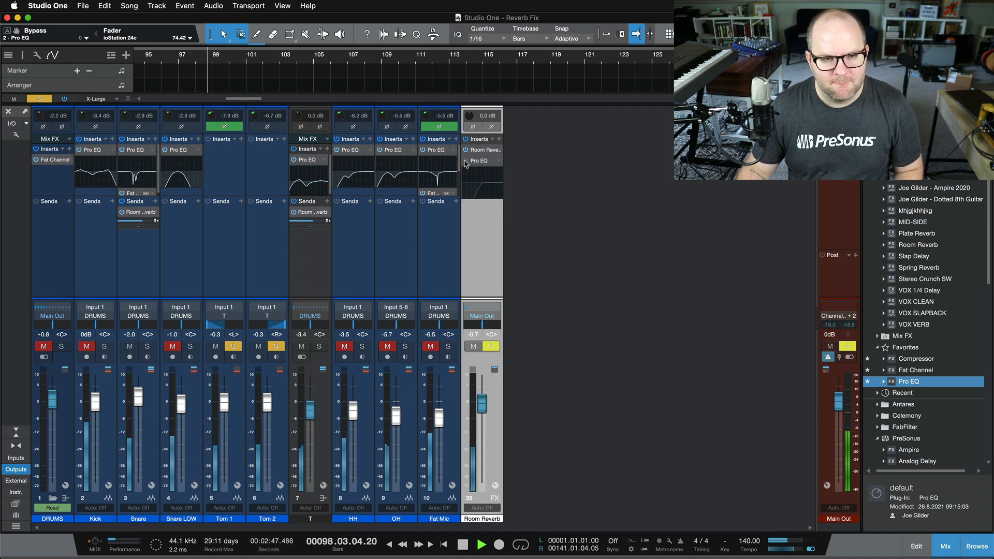
{"action": "key", "text": "space"}
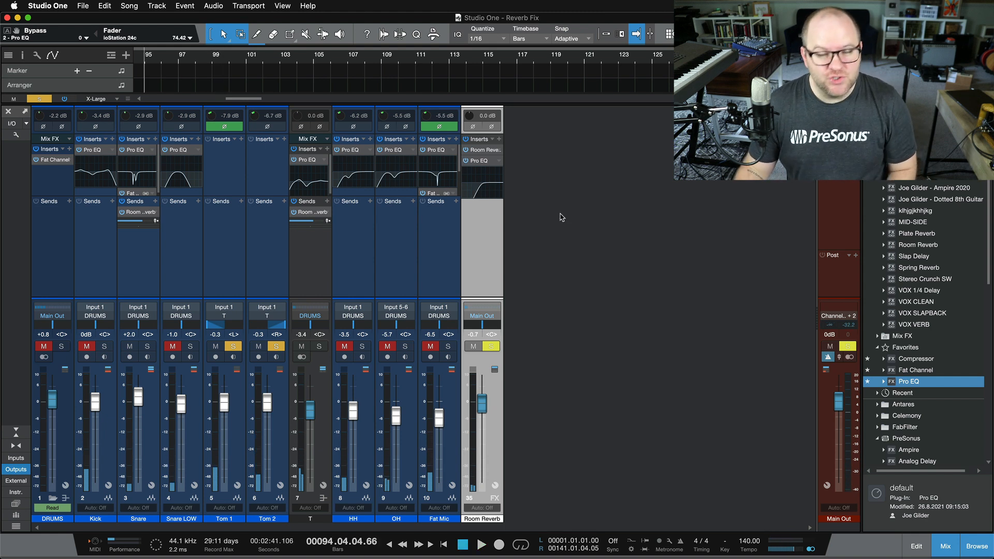
{"action": "key", "text": "shift+s"}
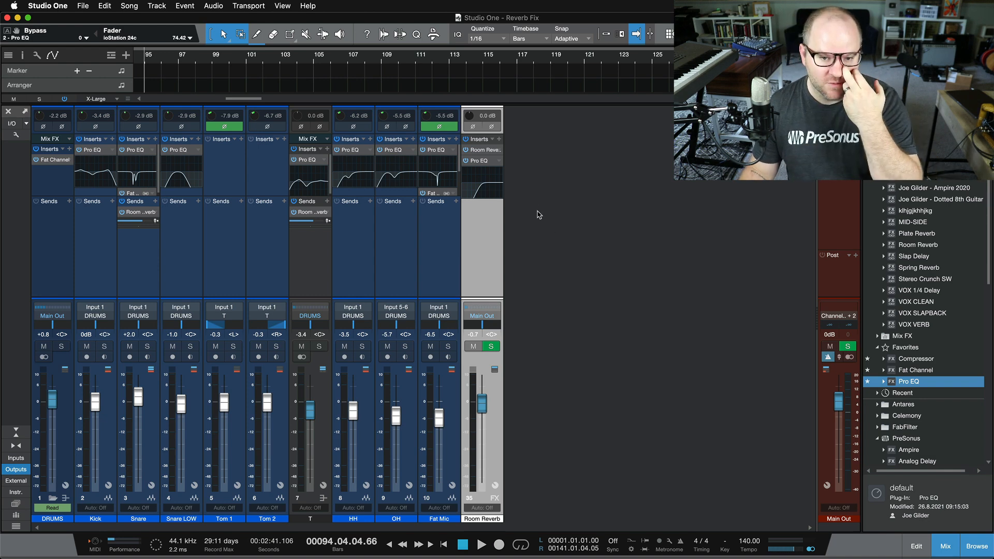
Open the Room Reverb channel's reverb effect and switch to its Pro EQ to review the low cut
{"action": "left_click", "coordinate": [477, 150]}
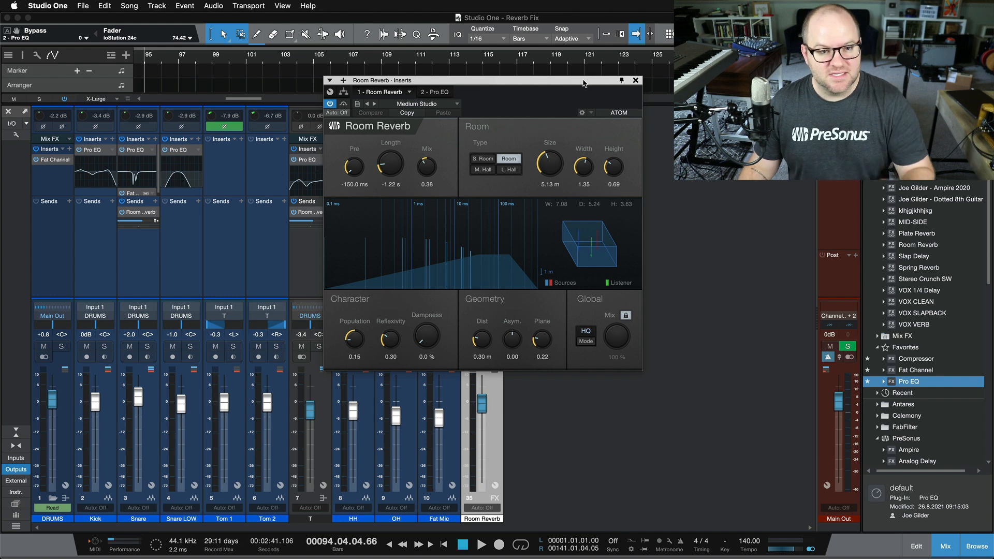
{"action": "left_click", "coordinate": [435, 93]}
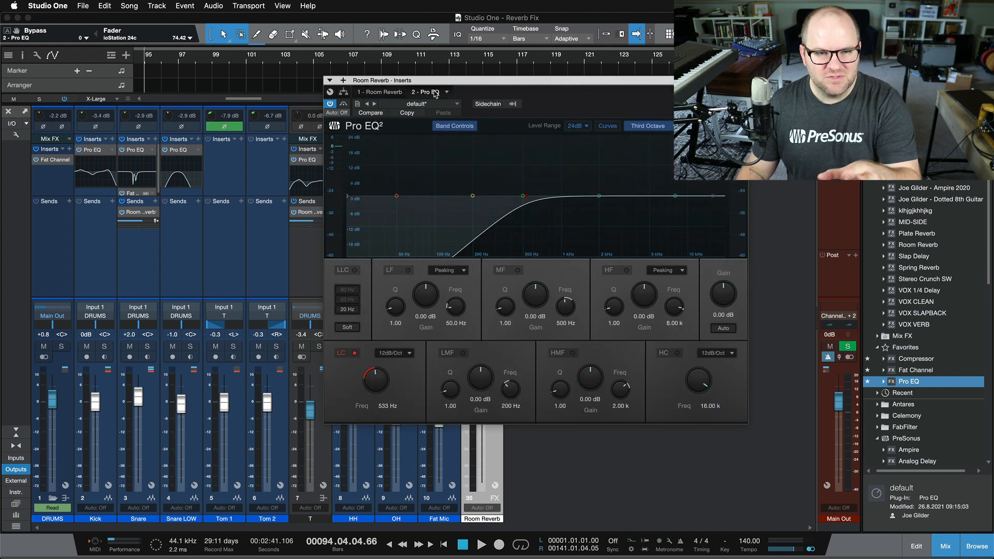